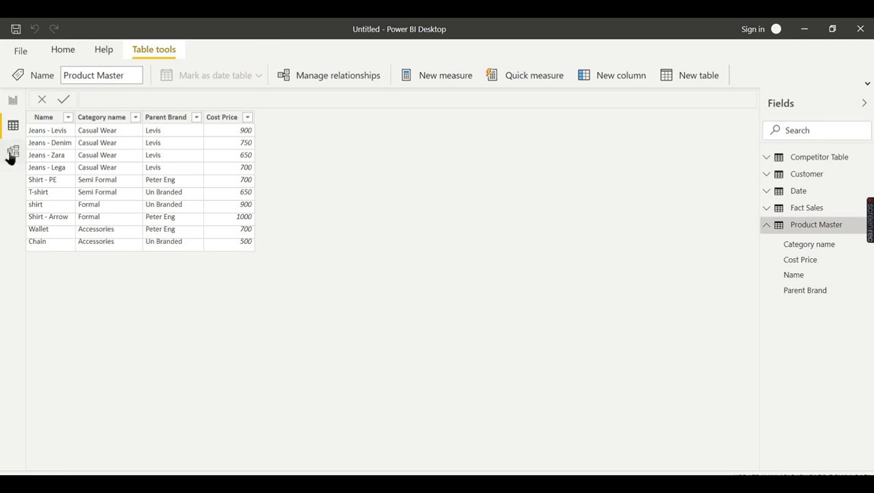
Show the Competitor Table's rows in Data view
{"action": "left_click", "coordinate": [794, 158]}
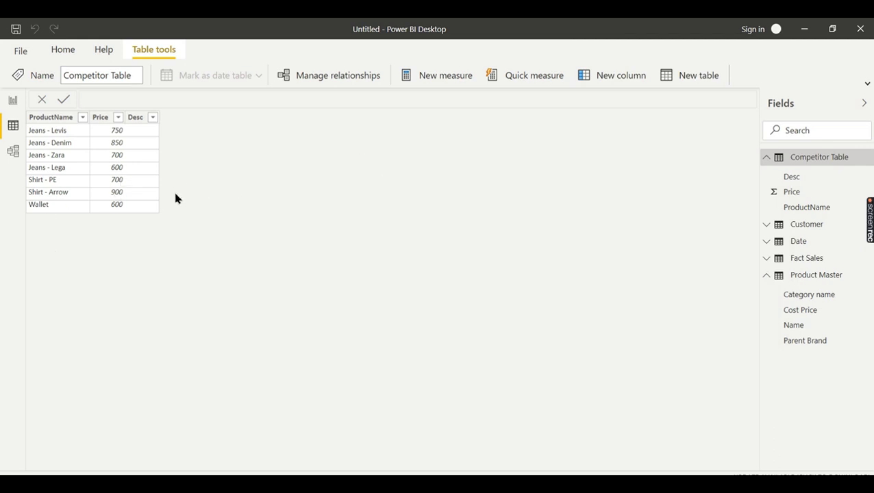
Check the table relationships in Model view, then switch to the report page
{"action": "left_click", "coordinate": [13, 151]}
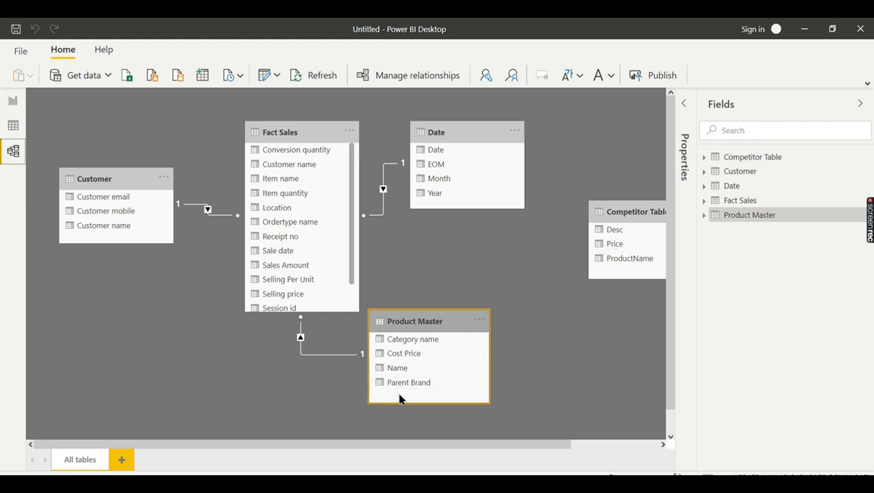
{"action": "left_click", "coordinate": [12, 102]}
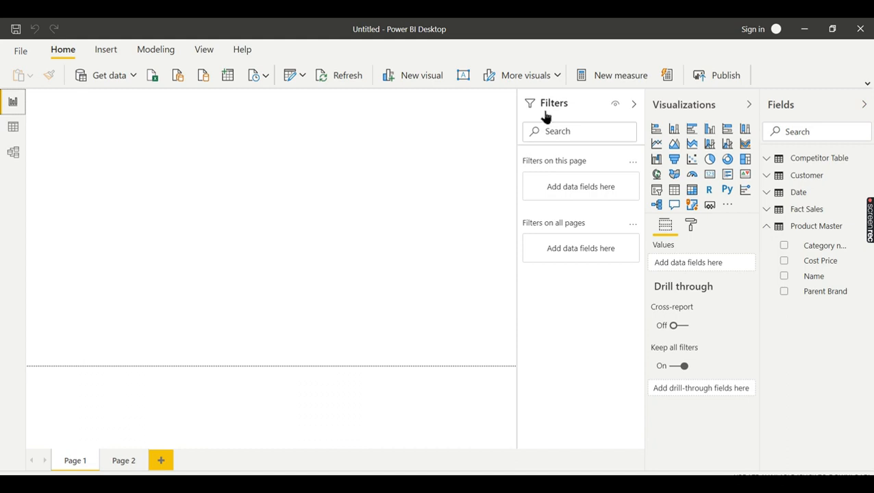
Add a new calculated column to the Product Master table
{"action": "left_click", "coordinate": [812, 228]}
{"action": "left_click", "coordinate": [612, 75]}
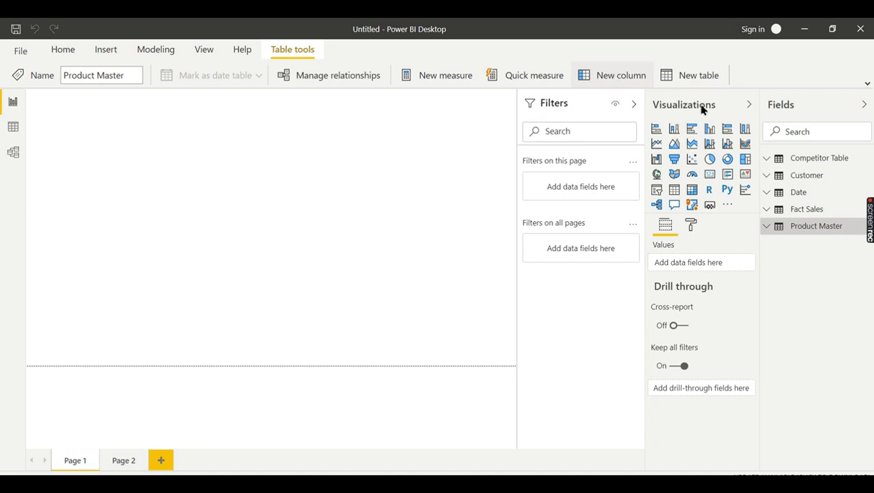
{"action": "left_click", "coordinate": [116, 119]}
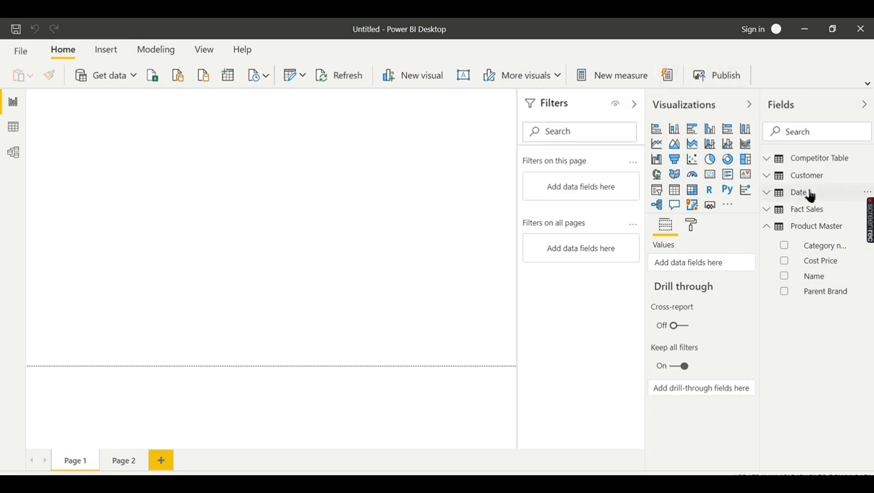
{"action": "left_click", "coordinate": [820, 226]}
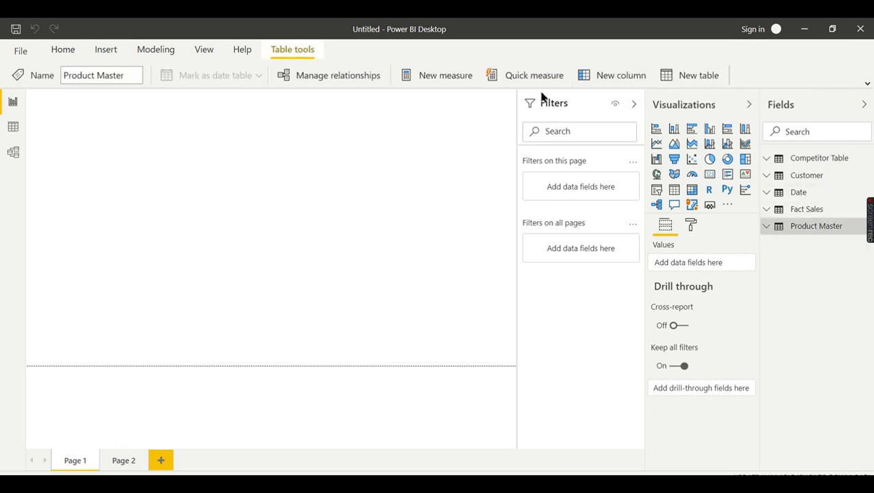
{"action": "double_click", "coordinate": [104, 100]}
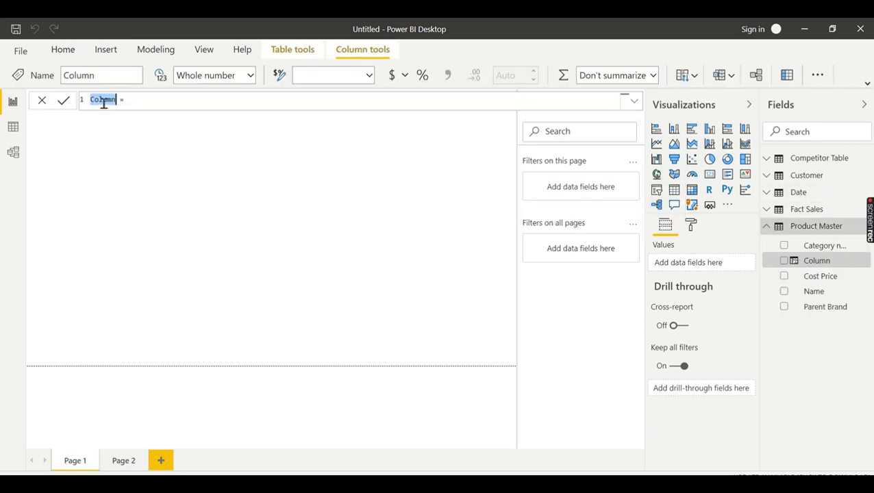
{"action": "type", "text": "Pr"}
{"action": "type", "text": "oduc"}
Name the column 'competitor Price' and begin its formula with LOOKUPVALUE
{"action": "double_click", "coordinate": [104, 100]}
{"action": "type", "text": "com"}
{"action": "left_click", "coordinate": [169, 101]}
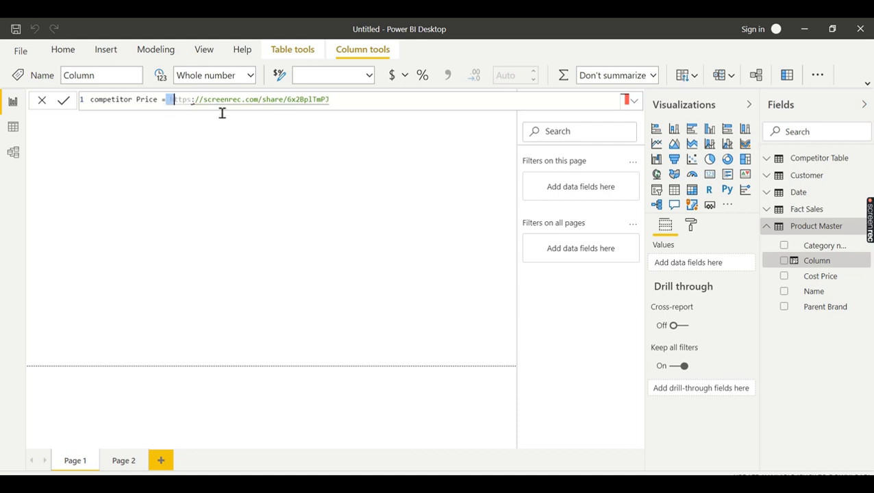
{"action": "left_click_drag", "start_coordinate": [222, 113], "coordinate": [385, 84]}
{"action": "key", "text": "End"}
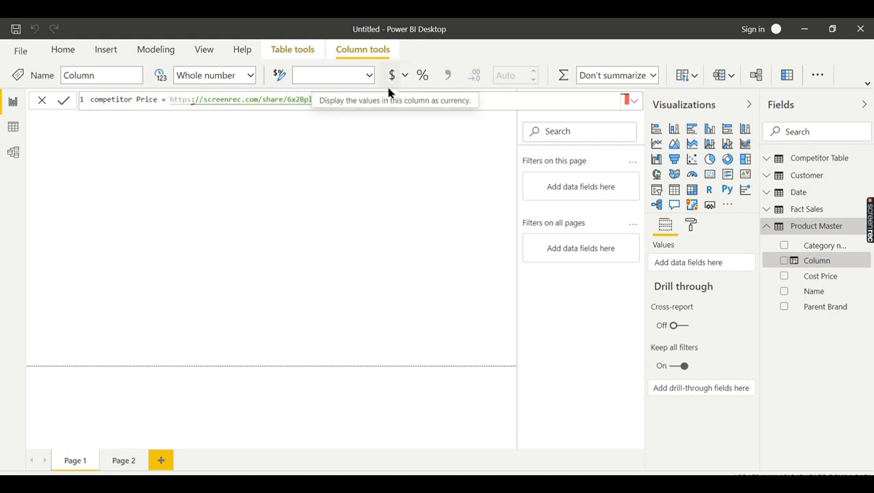
{"action": "key", "text": "BackSpace"}
{"action": "key", "text": "BackSpace"}
{"action": "key", "text": "BackSpace"}
{"action": "key", "text": "BackSpace"}
{"action": "key", "text": "BackSpace"}
{"action": "key", "text": "BackSpace"}
{"action": "key", "text": "BackSpace"}
{"action": "key", "text": "BackSpace"}
{"action": "key", "text": "BackSpace"}
{"action": "key", "text": "BackSpace"}
{"action": "key", "text": "BackSpace"}
{"action": "key", "text": "BackSpace"}
{"action": "key", "text": "BackSpace"}
{"action": "key", "text": "BackSpace"}
{"action": "key", "text": "BackSpace"}
{"action": "key", "text": "BackSpace"}
{"action": "key", "text": "BackSpace"}
{"action": "key", "text": "BackSpace"}
{"action": "key", "text": "BackSpace"}
{"action": "key", "text": "BackSpace"}
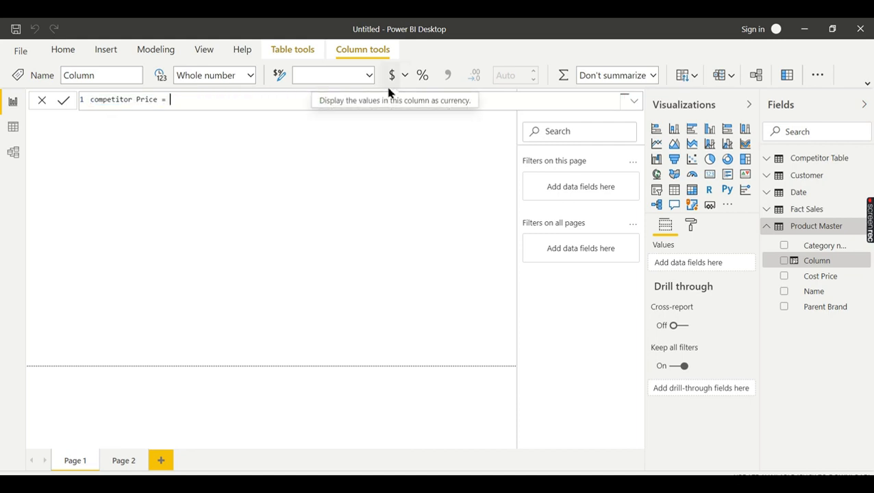
{"action": "type", "text": "Lo"}
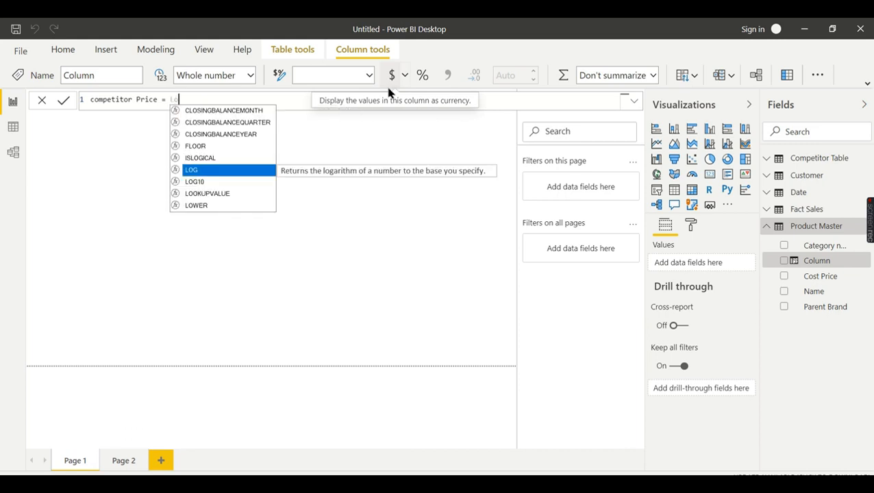
Enter LOOKUPVALUE with 'Competitor Table'[Price] as the result column
{"action": "left_click", "coordinate": [384, 97]}
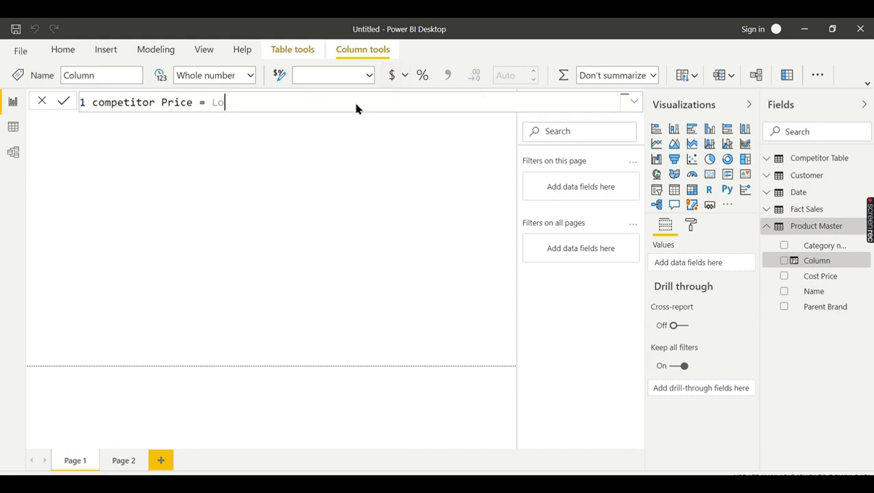
{"action": "left_click", "coordinate": [634, 103]}
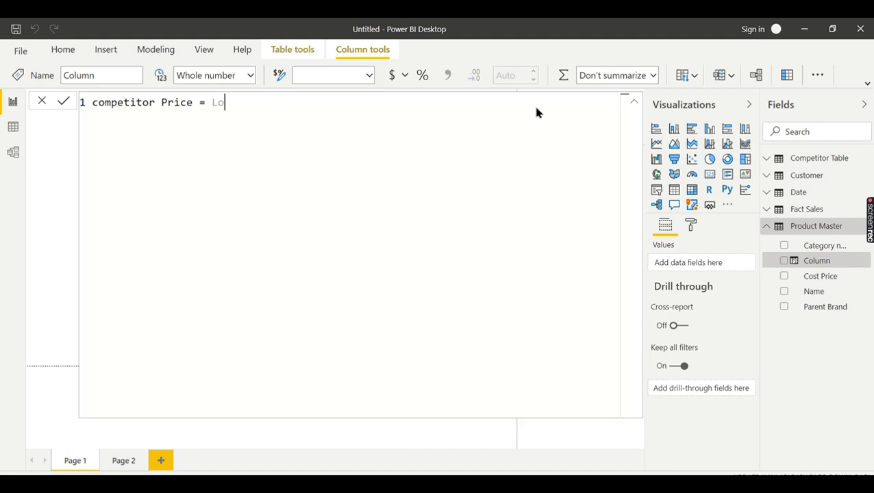
{"action": "type", "text": "o"}
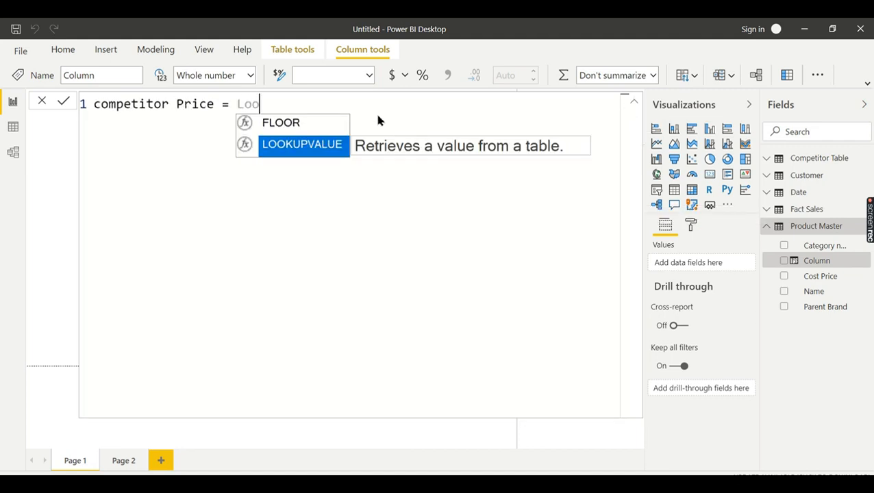
{"action": "type", "text": "k"}
{"action": "key", "text": "Tab"}
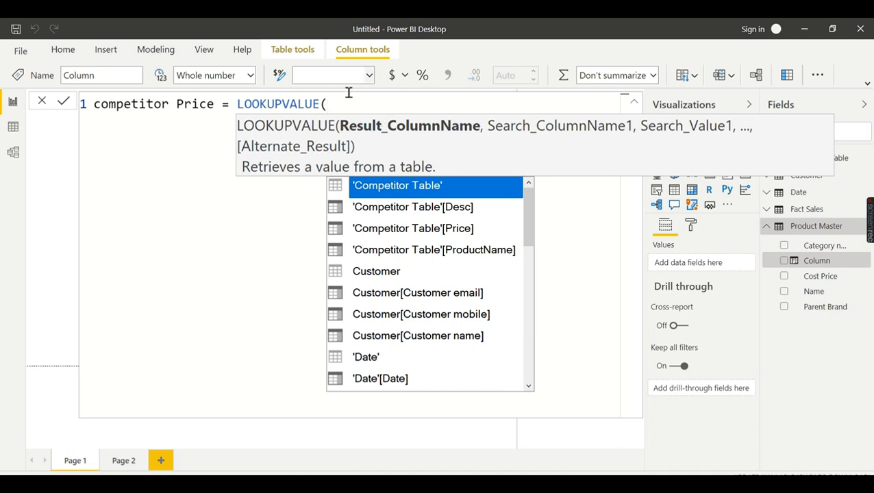
{"action": "double_click", "coordinate": [423, 230]}
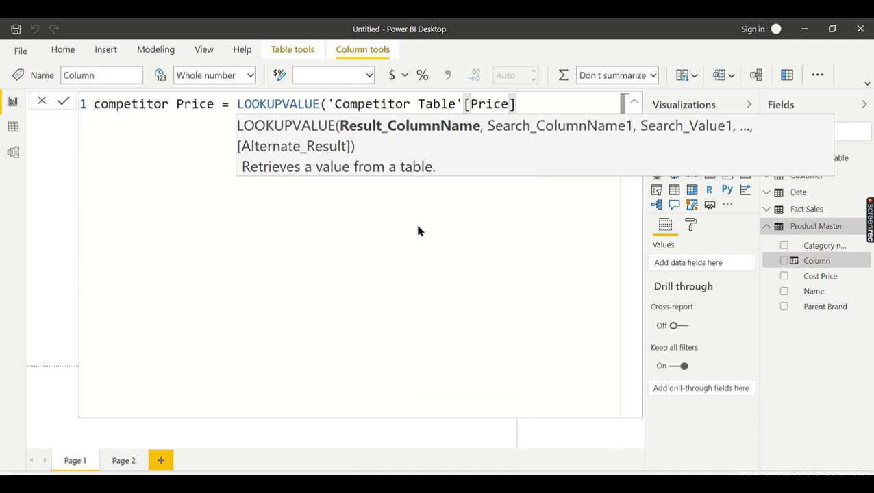
{"action": "type", "text": ","}
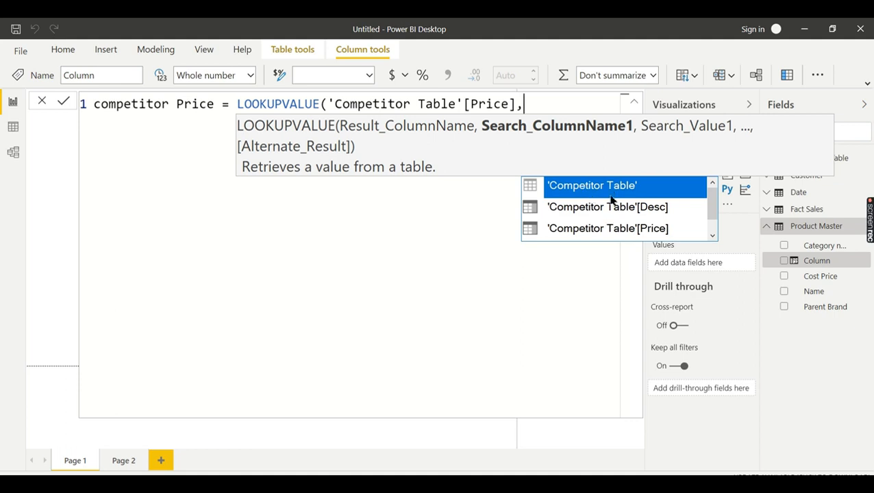
Finish the formula, matching 'Competitor Table'[ProductName] to 'Product Master'[Name], and commit it
{"action": "scroll", "coordinate": [706, 199], "scroll_direction": "down", "scroll_amount": 1}
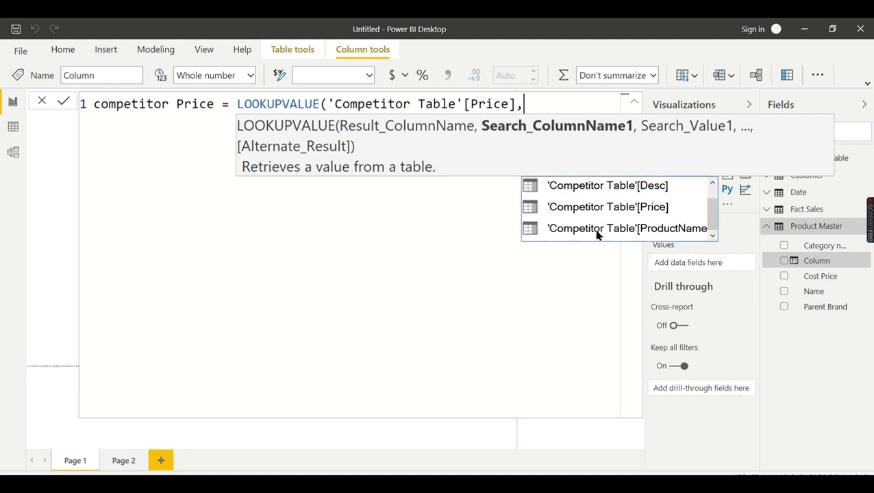
{"action": "double_click", "coordinate": [639, 229]}
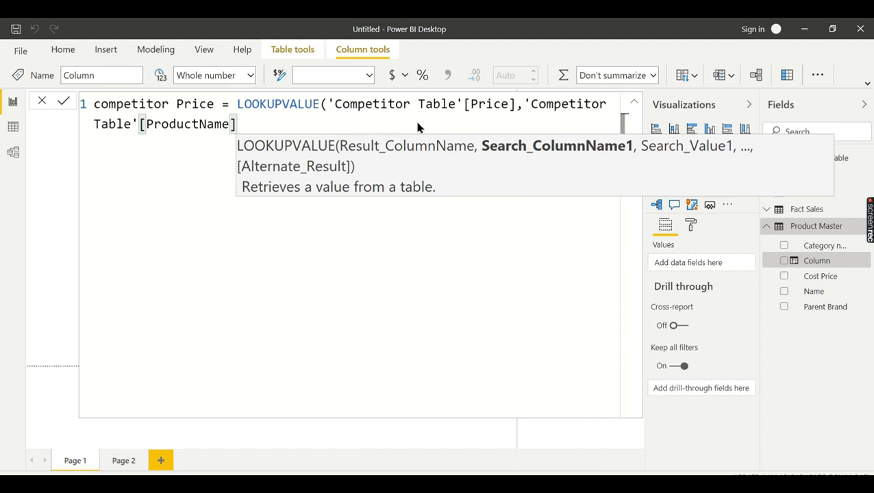
{"action": "type", "text": ","}
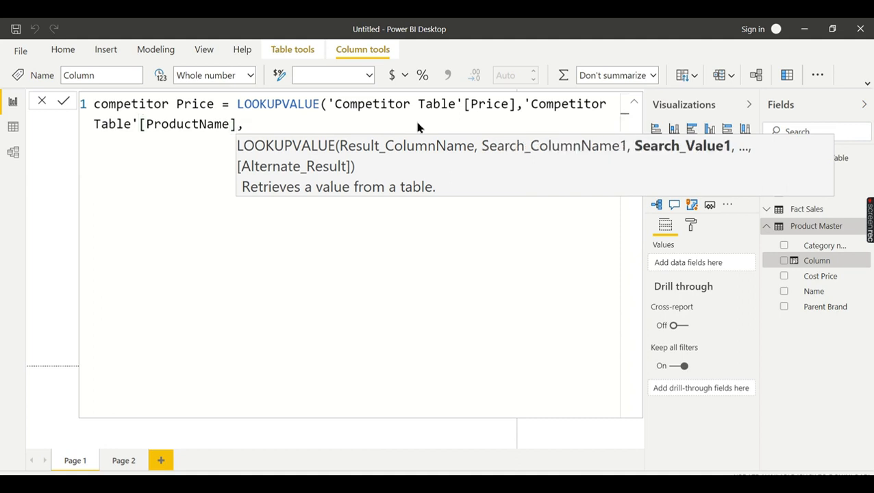
{"action": "type", "text": "Prod"}
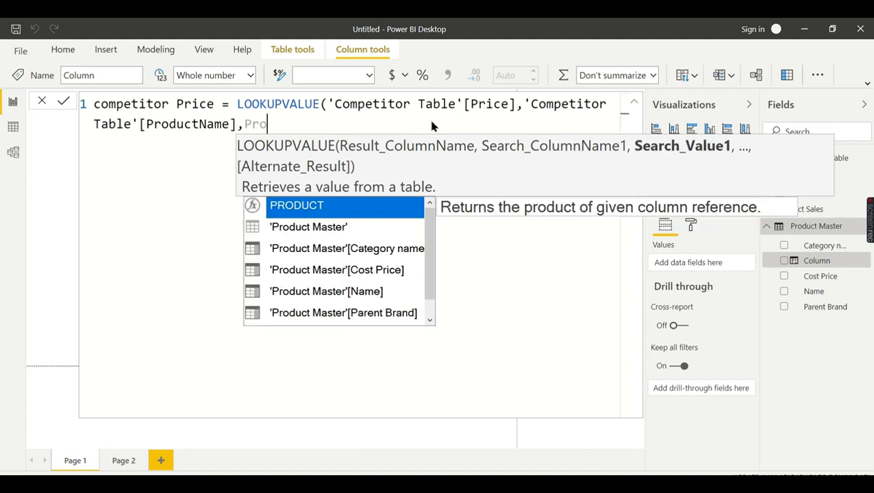
{"action": "double_click", "coordinate": [376, 291]}
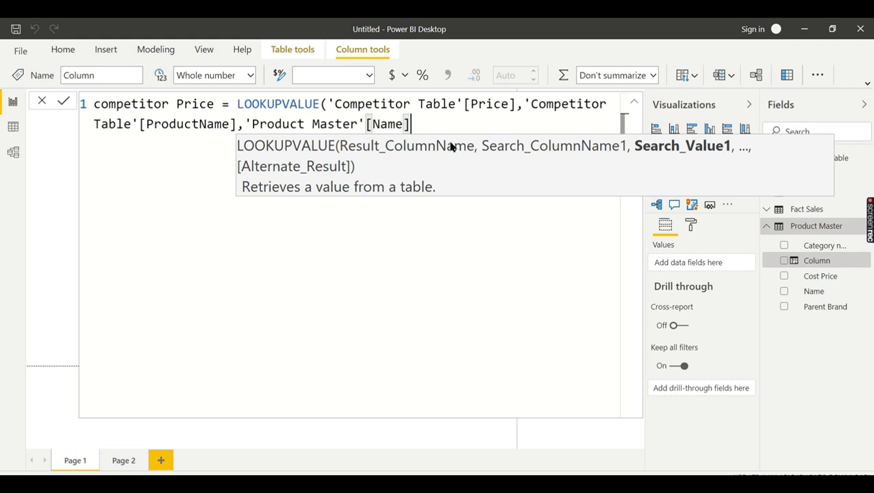
{"action": "type", "text": ")"}
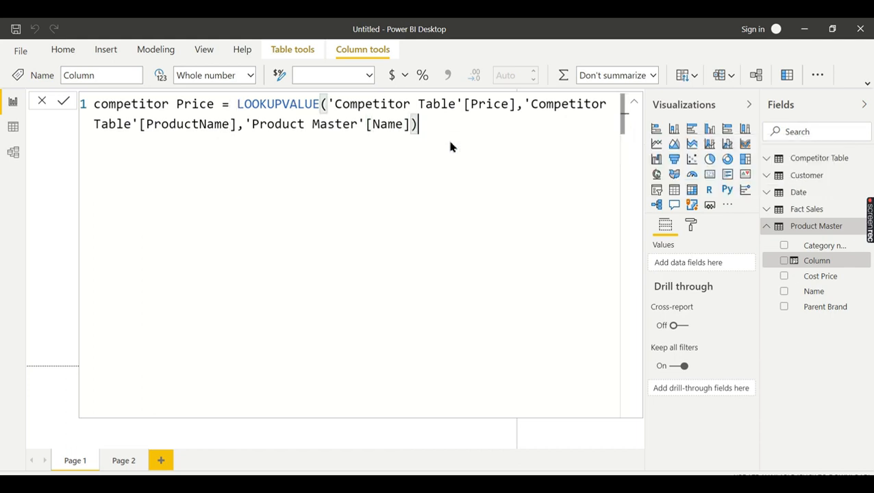
{"action": "key", "text": "Return"}
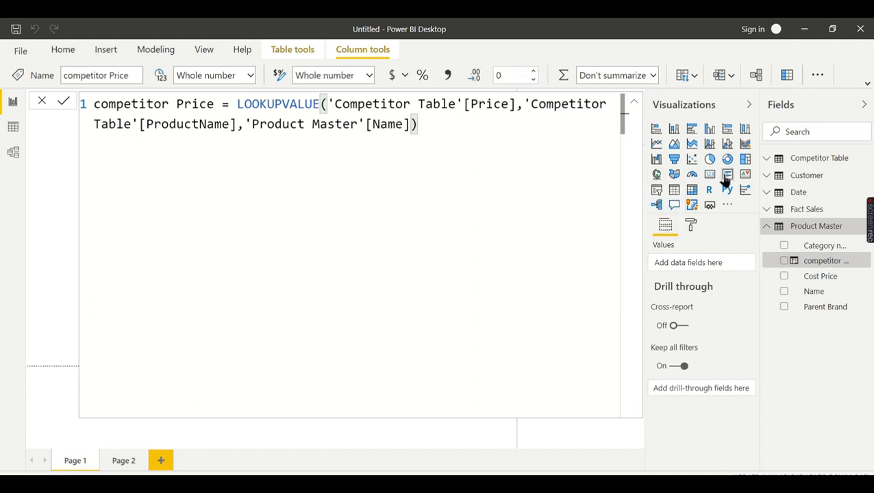
{"action": "left_click", "coordinate": [13, 128]}
Review Product Master's new competitor Price values and recheck the model diagram
{"action": "left_click", "coordinate": [800, 279]}
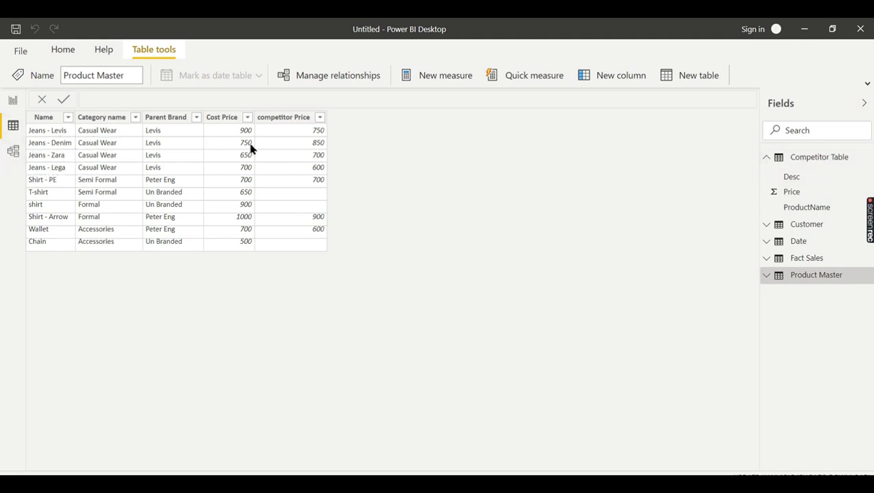
{"action": "left_click", "coordinate": [14, 154]}
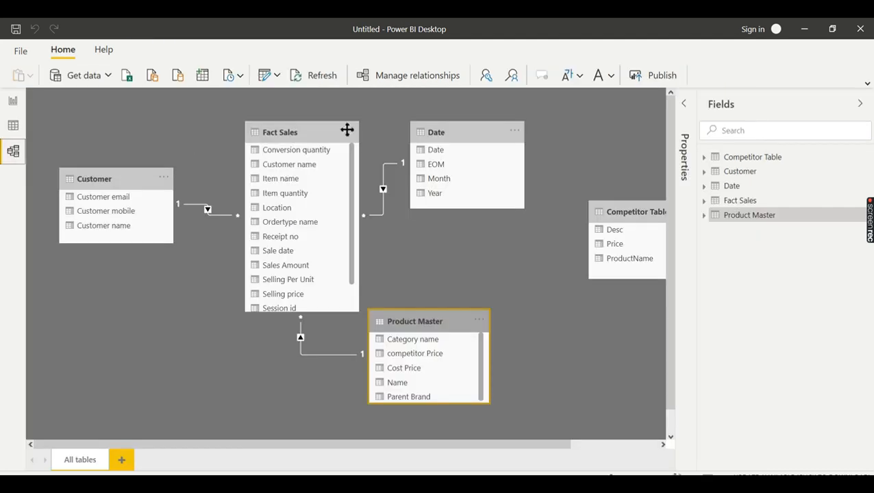
{"action": "left_click", "coordinate": [13, 125]}
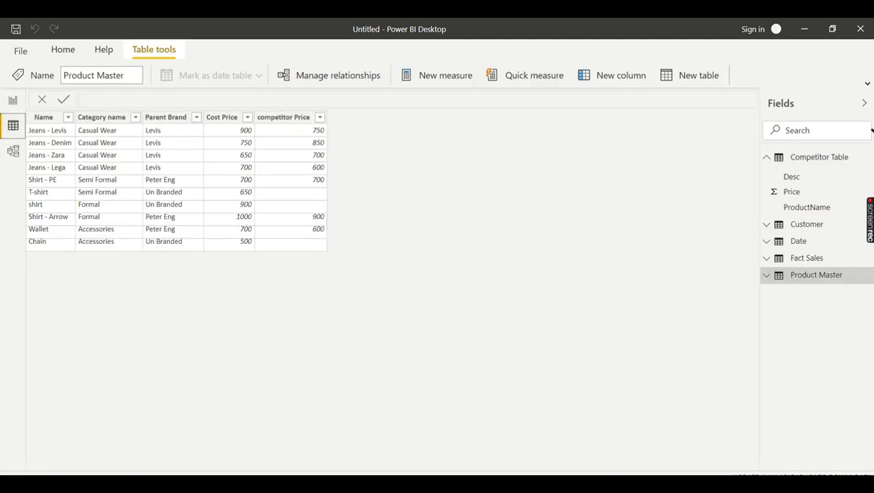
Show Competitor Table's seven products and their prices in Data view
{"action": "left_click", "coordinate": [825, 157]}
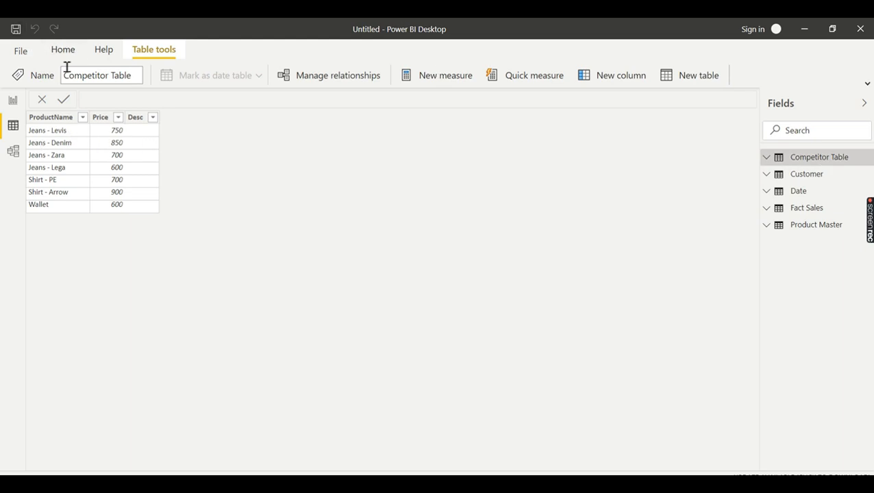
{"action": "left_click", "coordinate": [64, 52]}
Open Competitor Table's Source step for editing in Power Query Editor
{"action": "left_click", "coordinate": [244, 75]}
{"action": "left_click", "coordinate": [277, 76]}
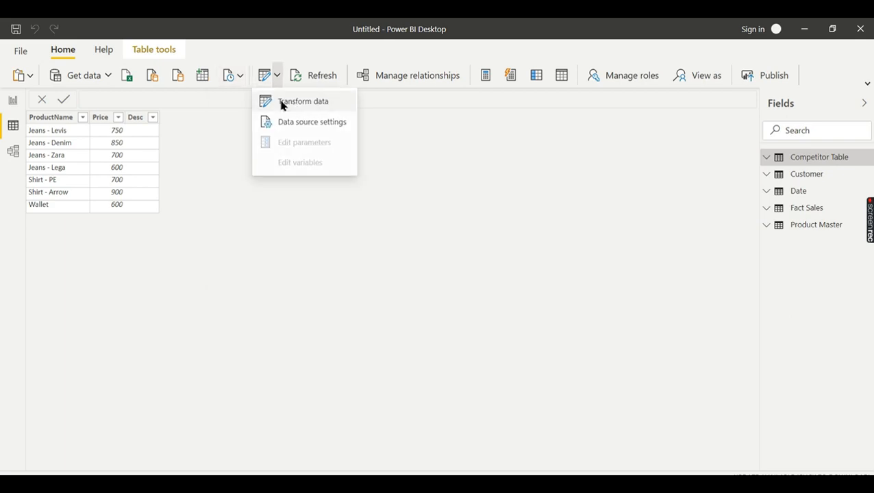
{"action": "left_click", "coordinate": [281, 103]}
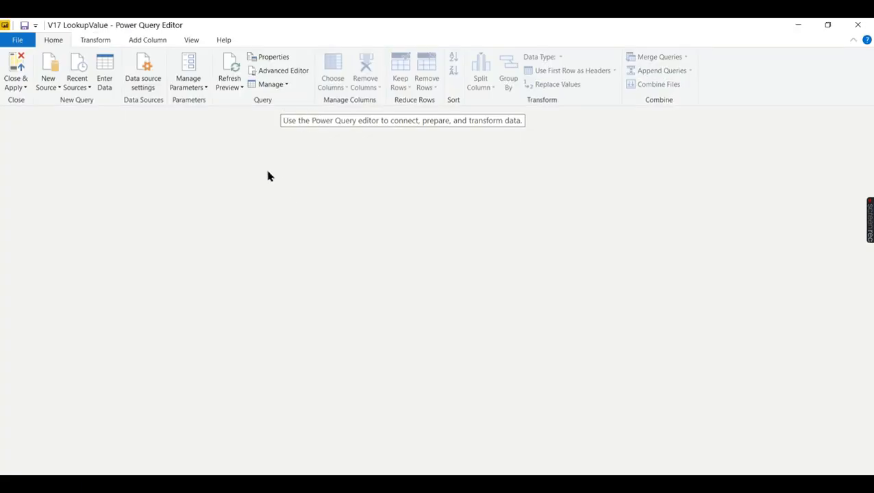
{"action": "left_click", "coordinate": [54, 202]}
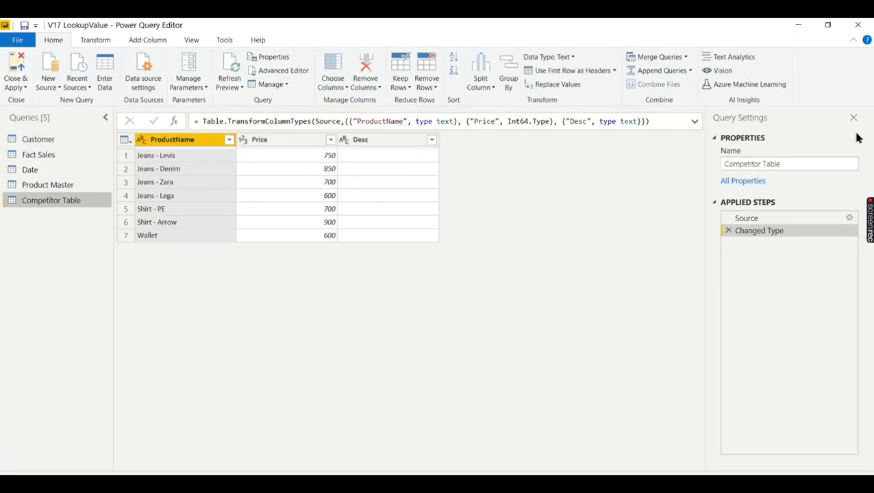
{"action": "left_click", "coordinate": [849, 217]}
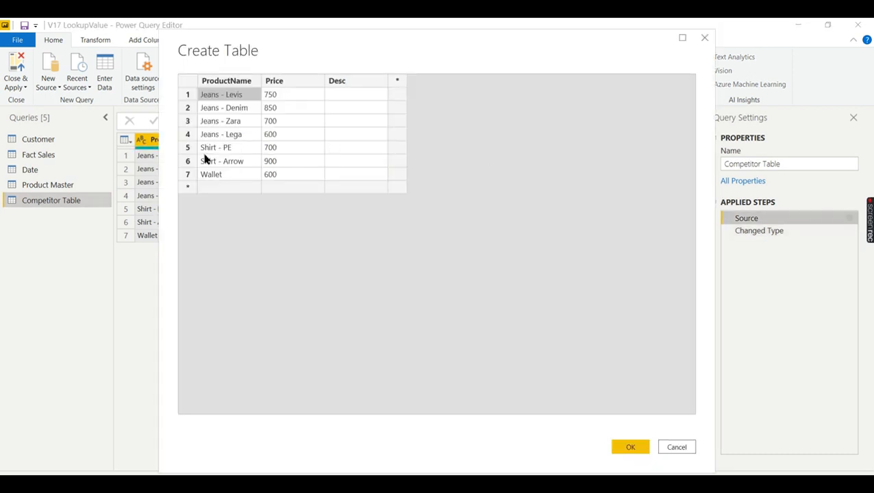
Add an eighth row, a duplicate Jeans - Levis priced 600, and confirm
{"action": "double_click", "coordinate": [238, 100]}
{"action": "key", "text": "ctrl+c"}
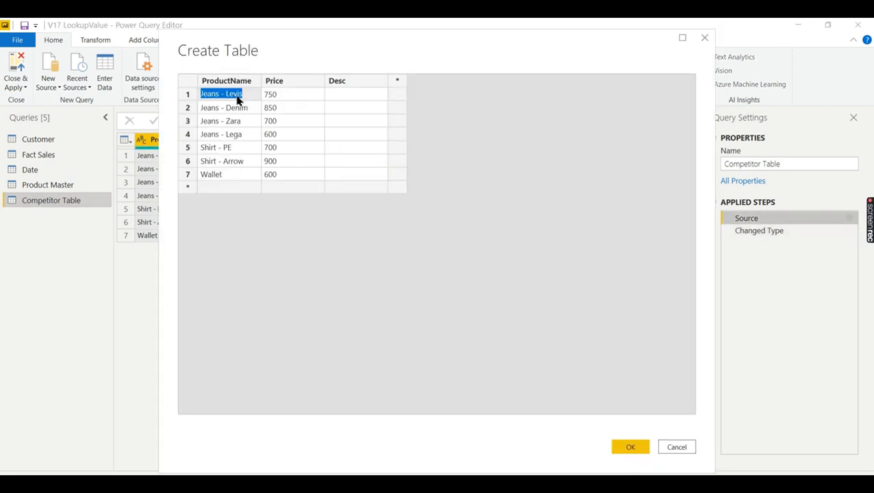
{"action": "left_click", "coordinate": [240, 186]}
{"action": "left_click", "coordinate": [239, 189]}
{"action": "key", "text": "ctrl+v"}
{"action": "left_click", "coordinate": [274, 188]}
{"action": "left_click", "coordinate": [278, 187]}
{"action": "type", "text": "600"}
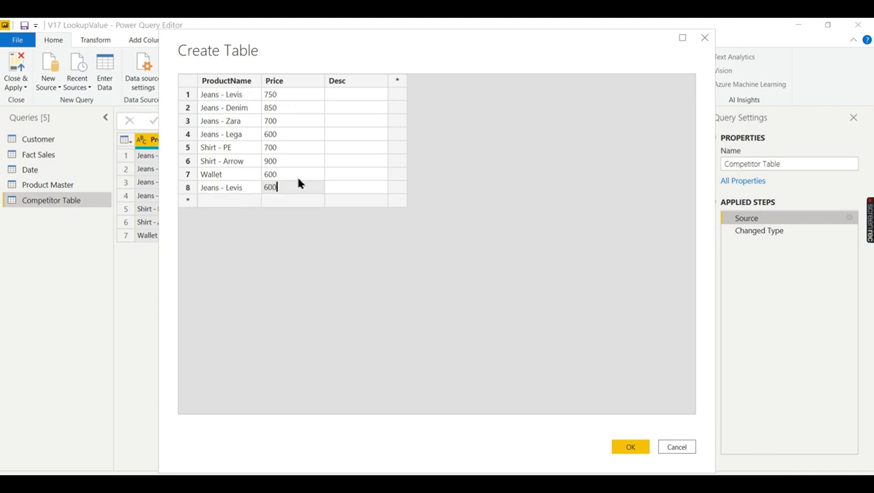
{"action": "left_click", "coordinate": [628, 445]}
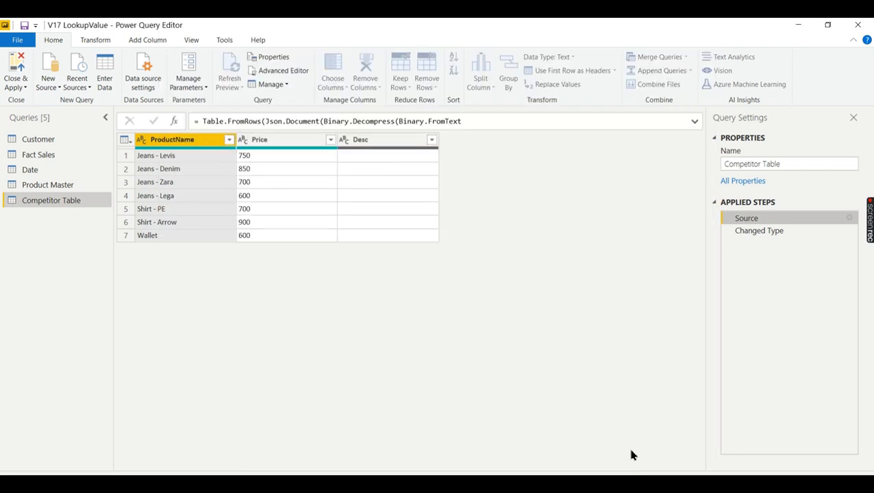
{"action": "left_click", "coordinate": [11, 91]}
Close Power Query Editor and apply the query changes
{"action": "left_click", "coordinate": [13, 95]}
{"action": "left_click", "coordinate": [18, 82]}
{"action": "left_click", "coordinate": [28, 98]}
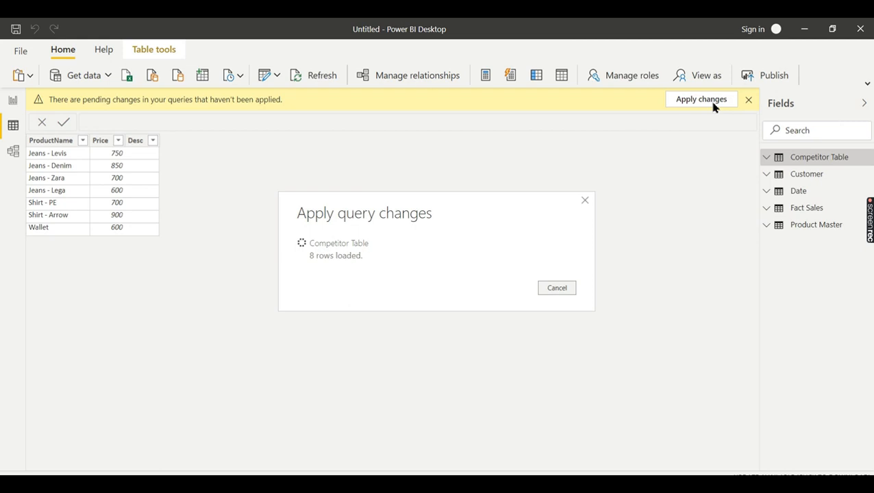
Inspect the competitor Price error in Product Master, then view Competitor Table's eight rows
{"action": "left_click", "coordinate": [825, 226]}
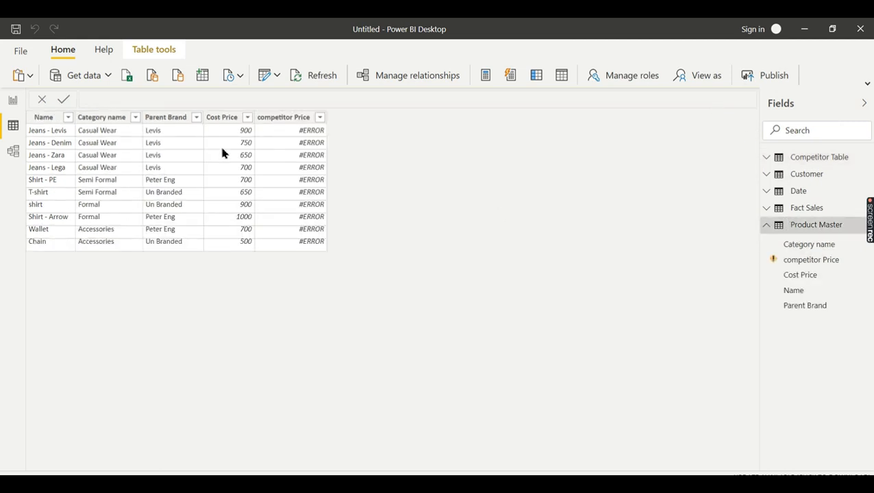
{"action": "left_click", "coordinate": [308, 135]}
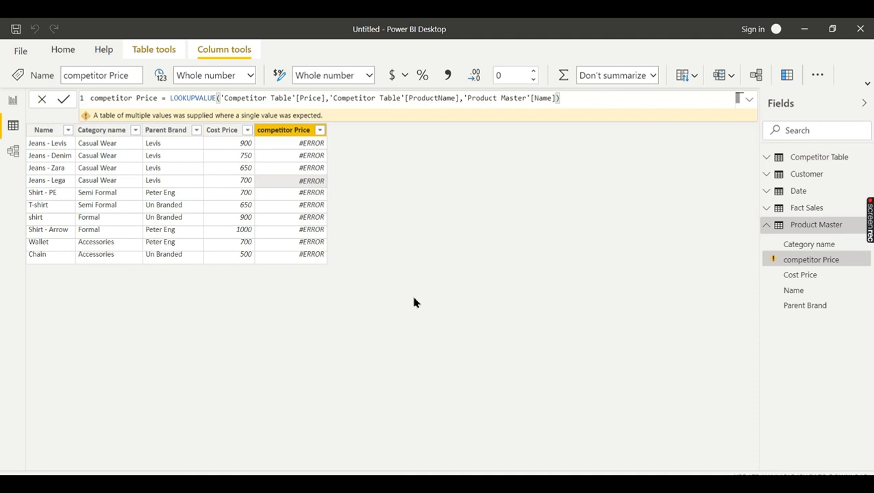
{"action": "left_click", "coordinate": [822, 159]}
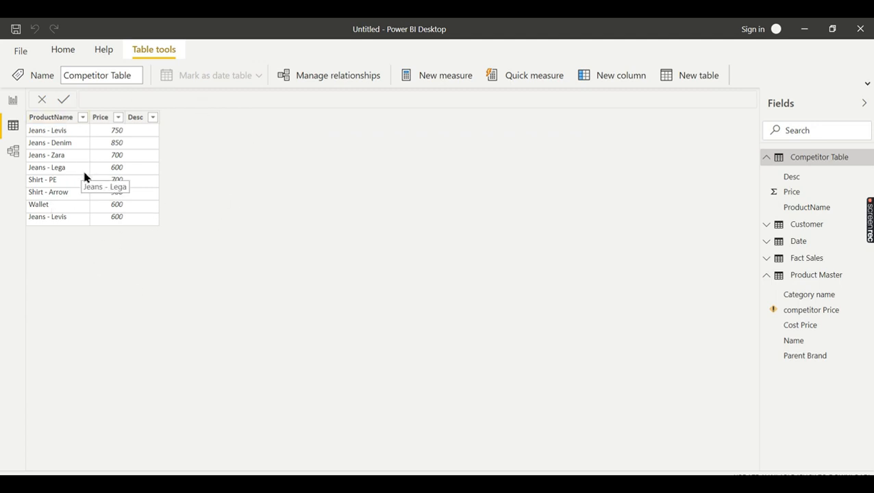
Reopen Competitor Table's source entries in Power Query Editor
{"action": "left_click", "coordinate": [58, 54]}
{"action": "left_click", "coordinate": [272, 78]}
{"action": "left_click", "coordinate": [292, 101]}
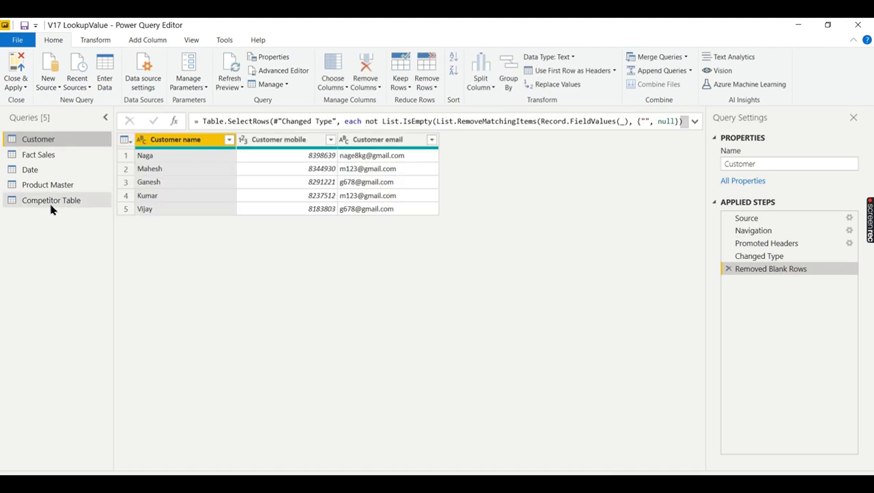
{"action": "left_click", "coordinate": [52, 201]}
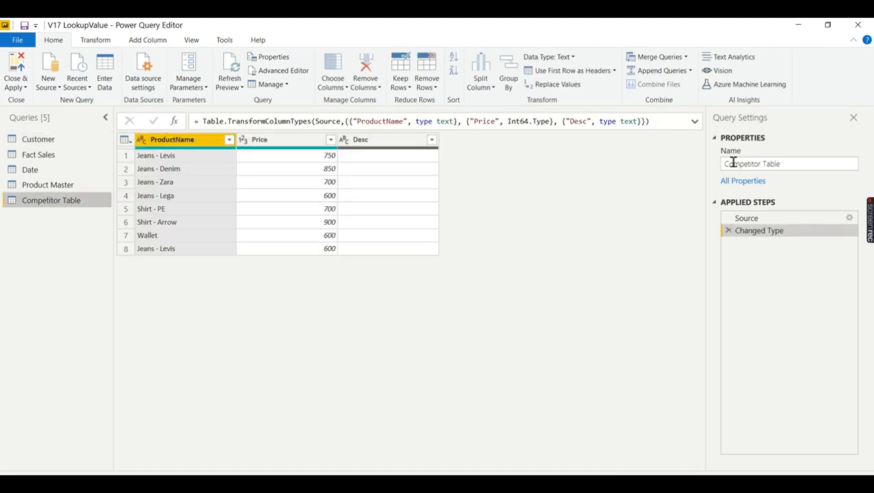
{"action": "left_click", "coordinate": [846, 218]}
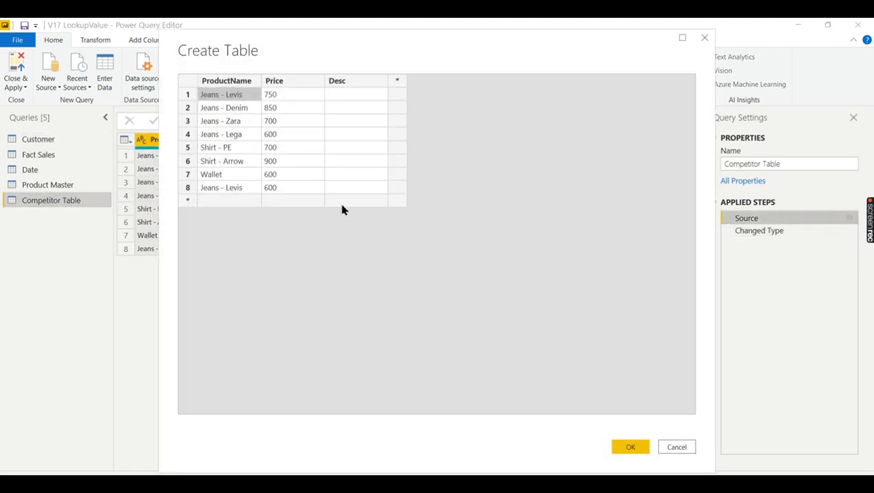
Delete the duplicate Jeans - Levis row 8, confirm, and apply the changes
{"action": "left_click", "coordinate": [186, 190]}
{"action": "right_click", "coordinate": [187, 190]}
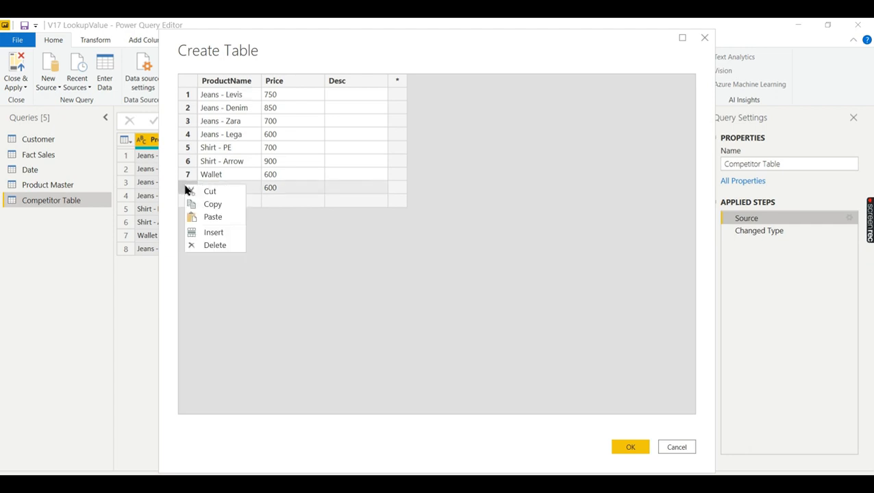
{"action": "left_click", "coordinate": [210, 245]}
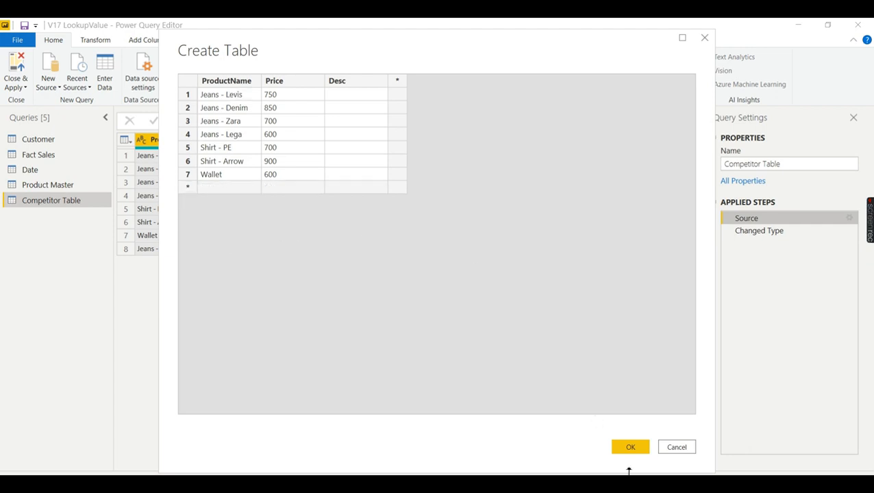
{"action": "left_click", "coordinate": [628, 446]}
{"action": "left_click", "coordinate": [17, 84]}
{"action": "left_click", "coordinate": [20, 99]}
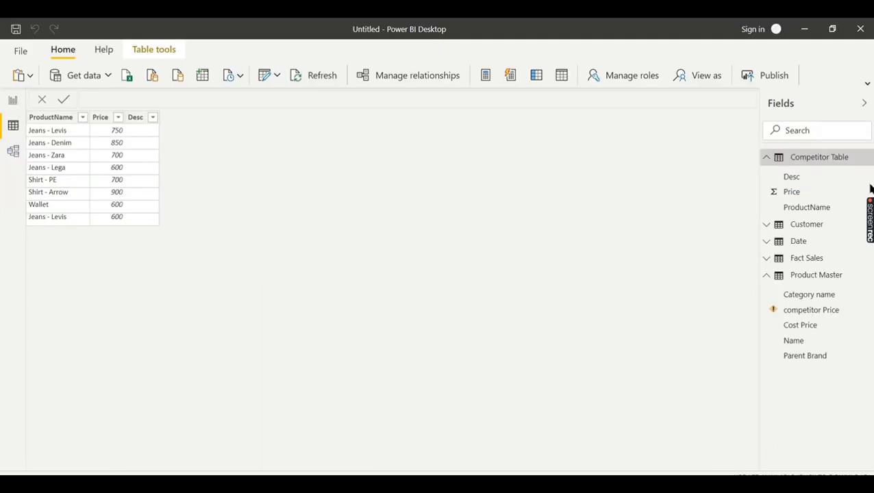
Apply pending changes, verify Product Master's competitor Price values, and return to Report view
{"action": "left_click", "coordinate": [697, 100]}
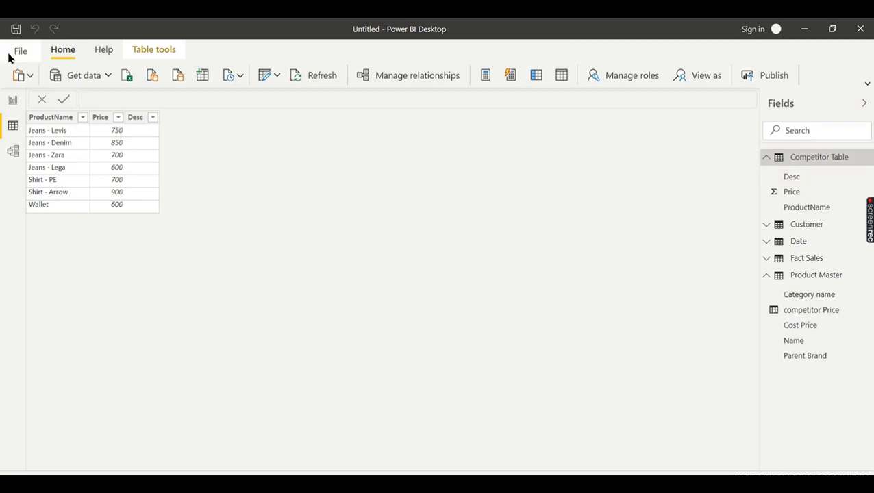
{"action": "left_click", "coordinate": [813, 277]}
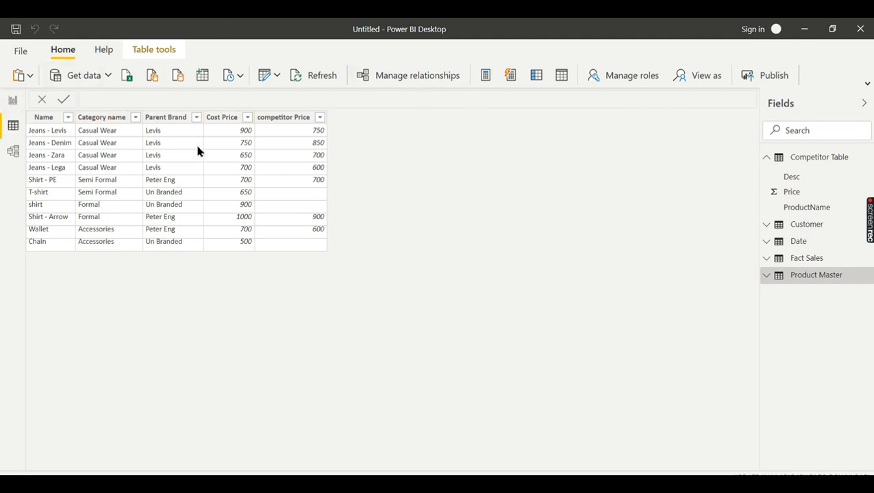
{"action": "left_click", "coordinate": [13, 101]}
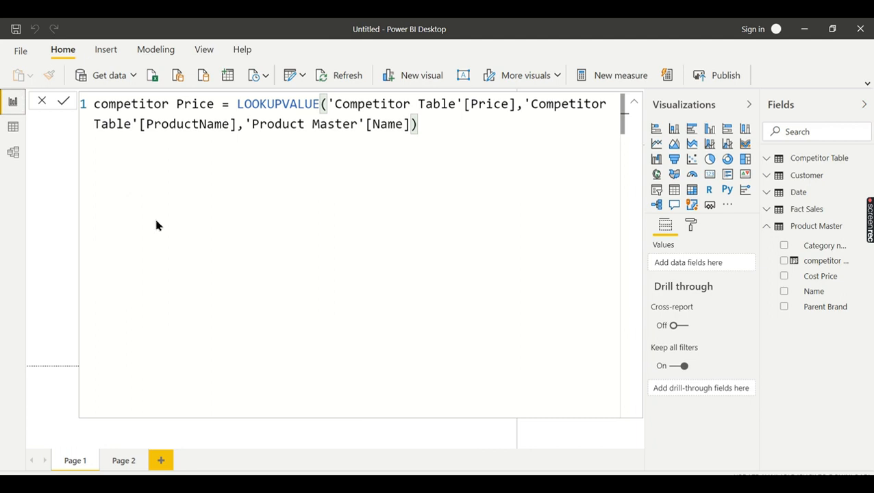
Add Category name to a new visual, then select the broken table visual on Page 2
{"action": "left_click", "coordinate": [634, 101]}
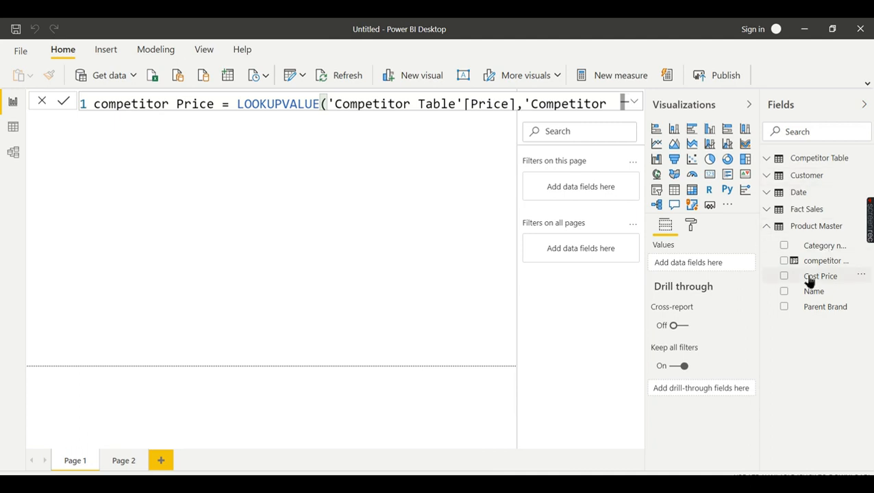
{"action": "left_click", "coordinate": [784, 245]}
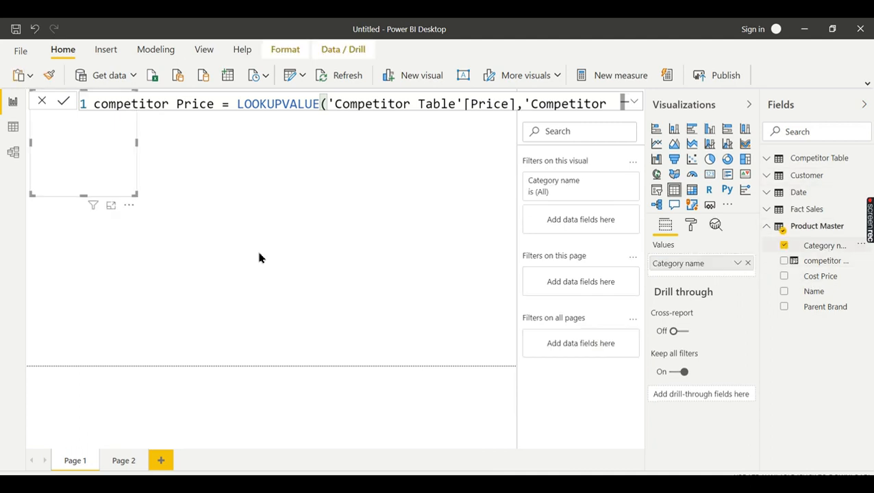
{"action": "left_click", "coordinate": [123, 460]}
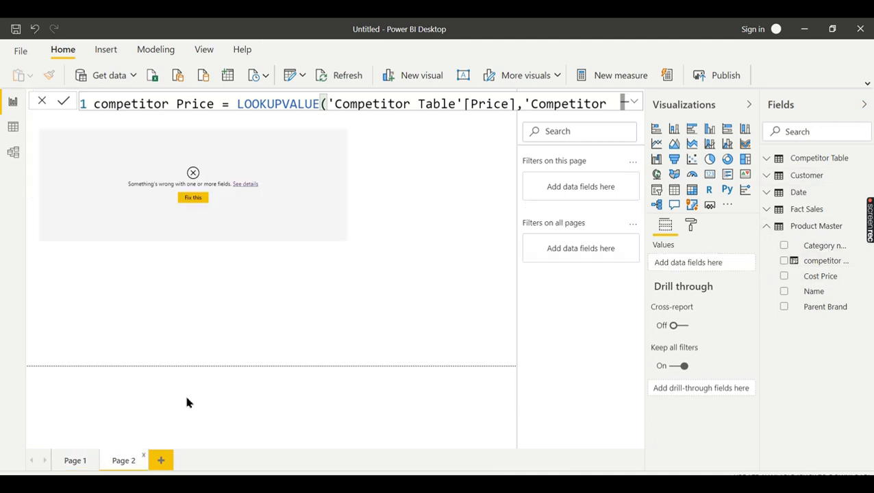
{"action": "left_click", "coordinate": [288, 219]}
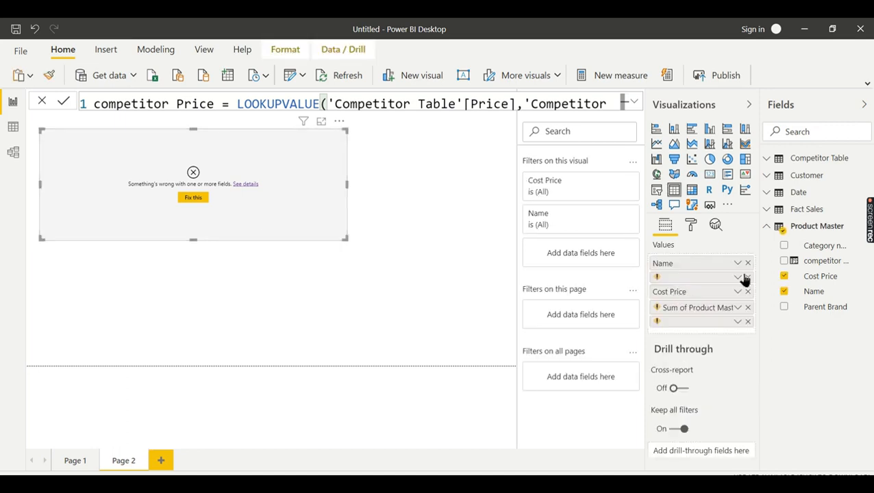
Replace the table's broken fields with competitor Price and move the visual lower and right
{"action": "left_click", "coordinate": [748, 295]}
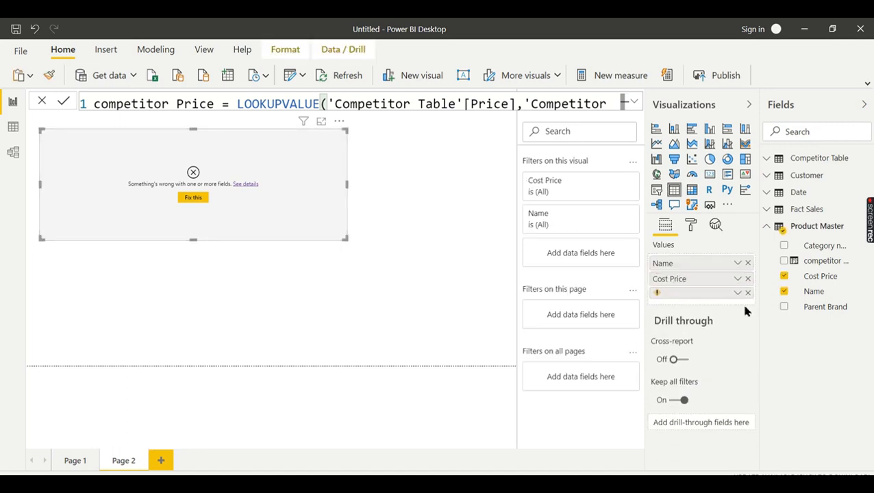
{"action": "left_click", "coordinate": [747, 294]}
{"action": "left_click", "coordinate": [783, 260]}
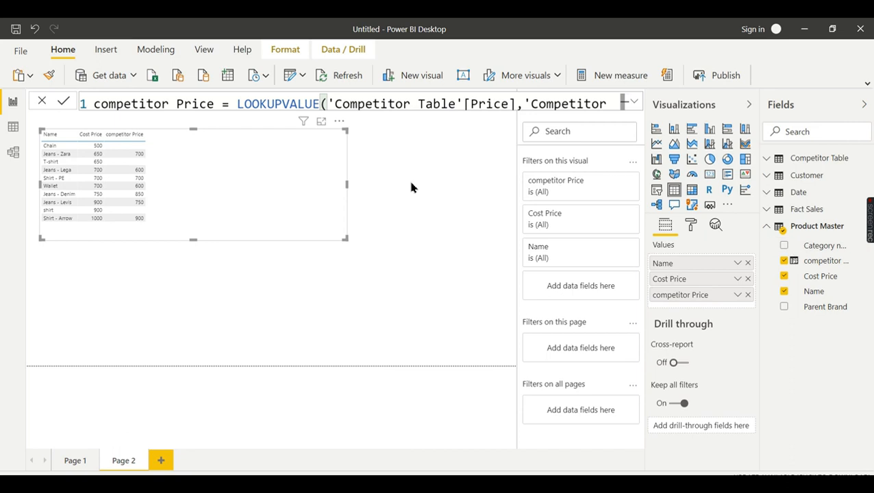
{"action": "left_click_drag", "start_coordinate": [269, 185], "coordinate": [325, 233]}
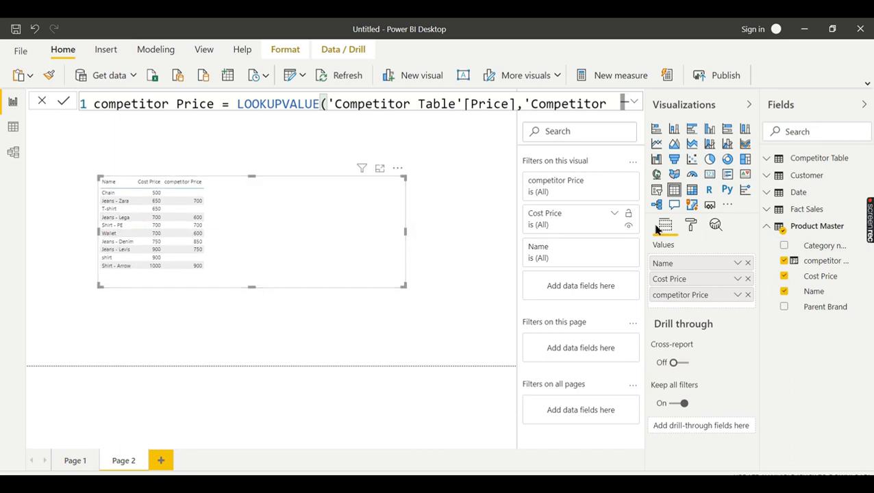
Set the table's values text size to 15 pt
{"action": "left_click", "coordinate": [690, 224]}
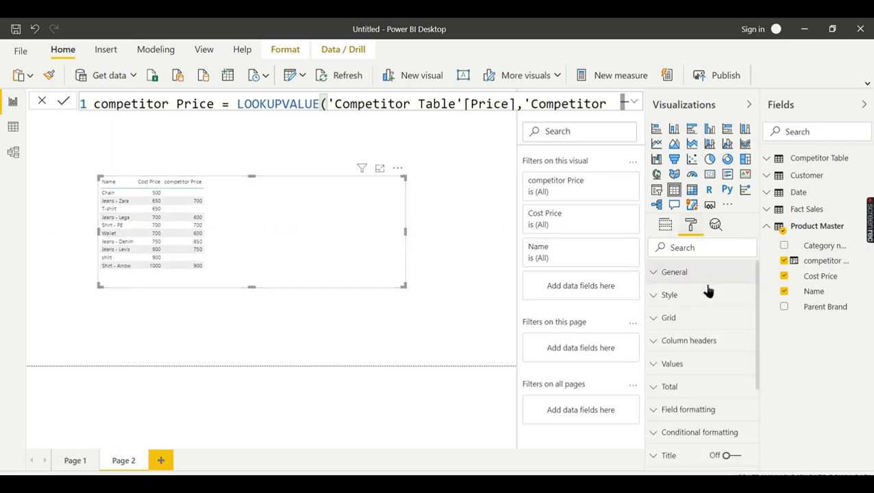
{"action": "left_click", "coordinate": [695, 365]}
{"action": "scroll", "coordinate": [704, 383], "scroll_direction": "down", "scroll_amount": 5}
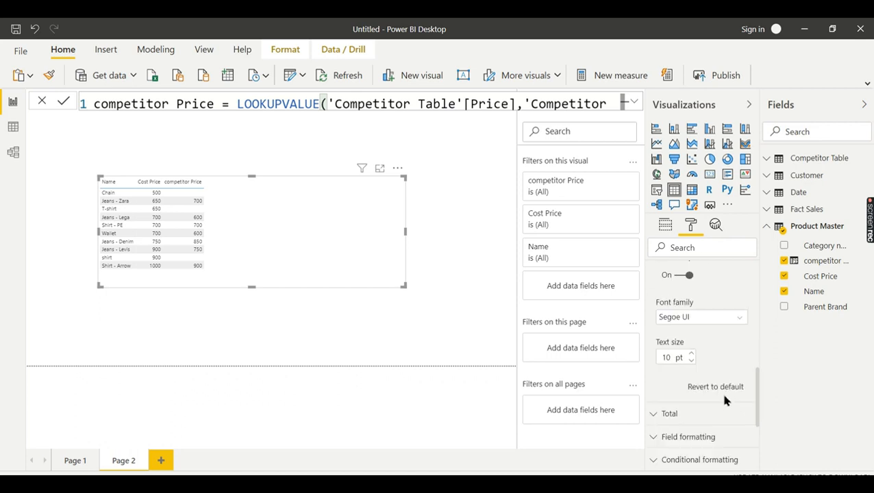
{"action": "left_click", "coordinate": [692, 354]}
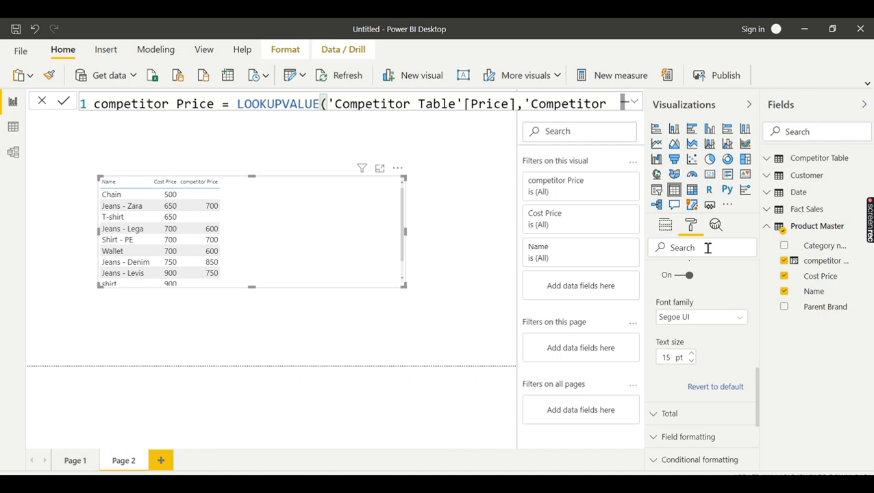
{"action": "scroll", "coordinate": [702, 308], "scroll_direction": "down", "scroll_amount": 3}
{"action": "scroll", "coordinate": [675, 356], "scroll_direction": "up", "scroll_amount": 5}
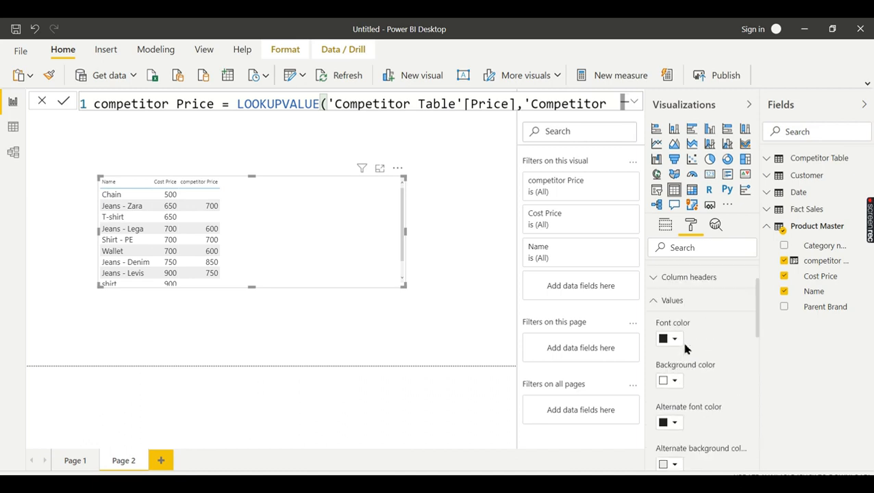
{"action": "left_click", "coordinate": [682, 362]}
Set column header text to 17 pt and enlarge the table to show all ten products
{"action": "left_click", "coordinate": [689, 340]}
{"action": "scroll", "coordinate": [712, 357], "scroll_direction": "down", "scroll_amount": 3}
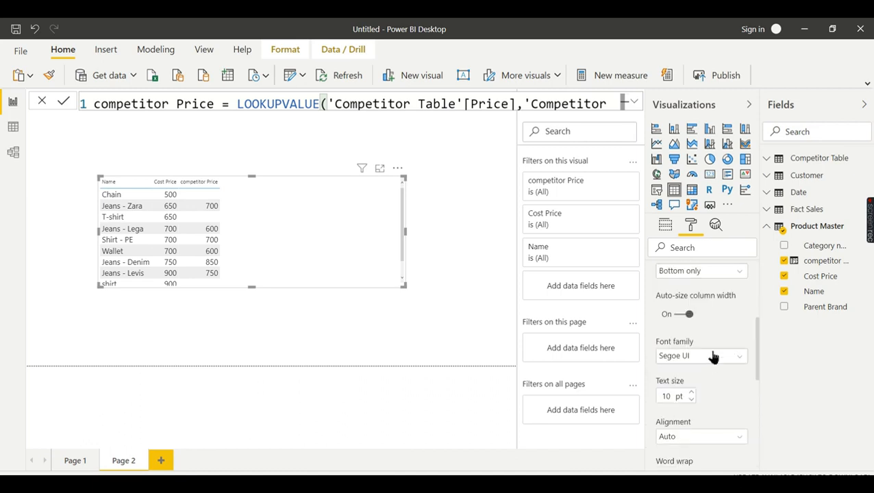
{"action": "left_click", "coordinate": [691, 393]}
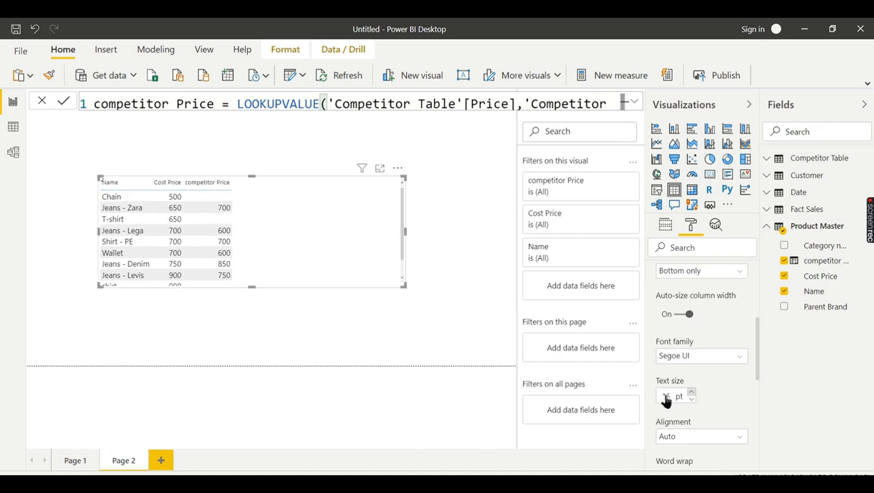
{"action": "left_click_drag", "start_coordinate": [404, 286], "coordinate": [431, 346]}
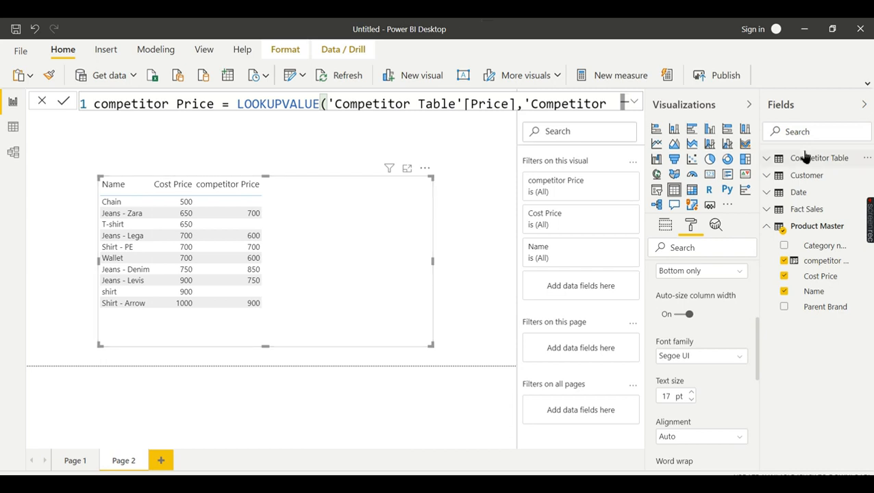
{"action": "left_click", "coordinate": [635, 103]}
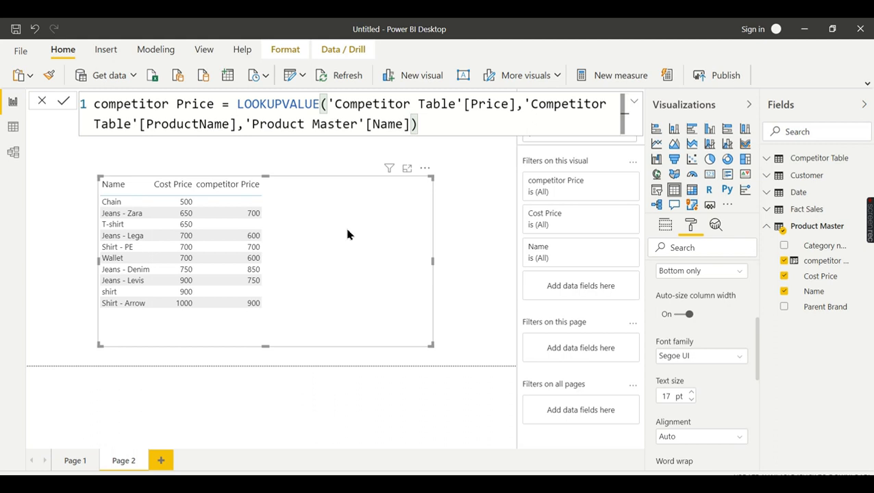
{"action": "mouse_move", "coordinate": [865, 233]}
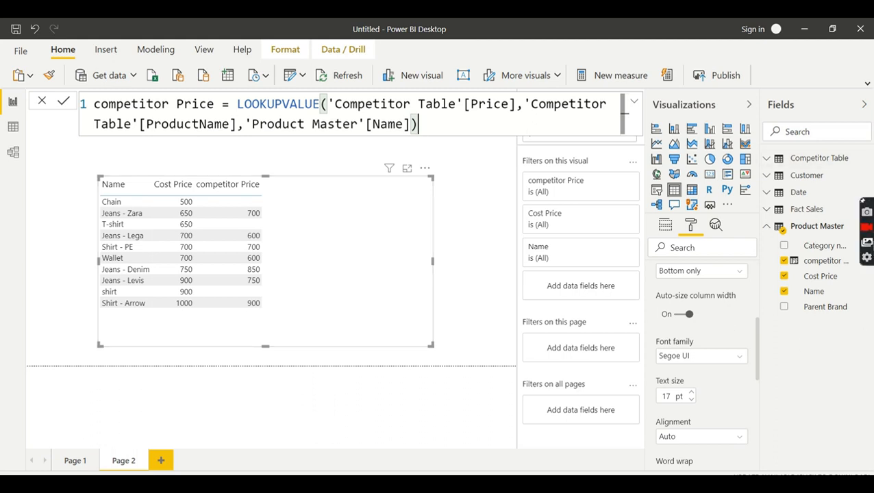